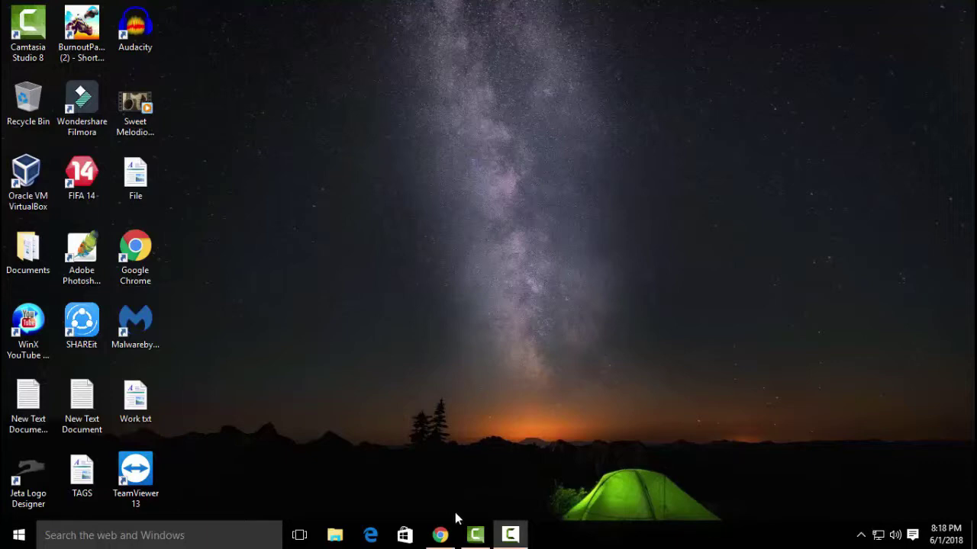
- Launch Google Chrome from the Windows taskbar
left_click(444, 537)
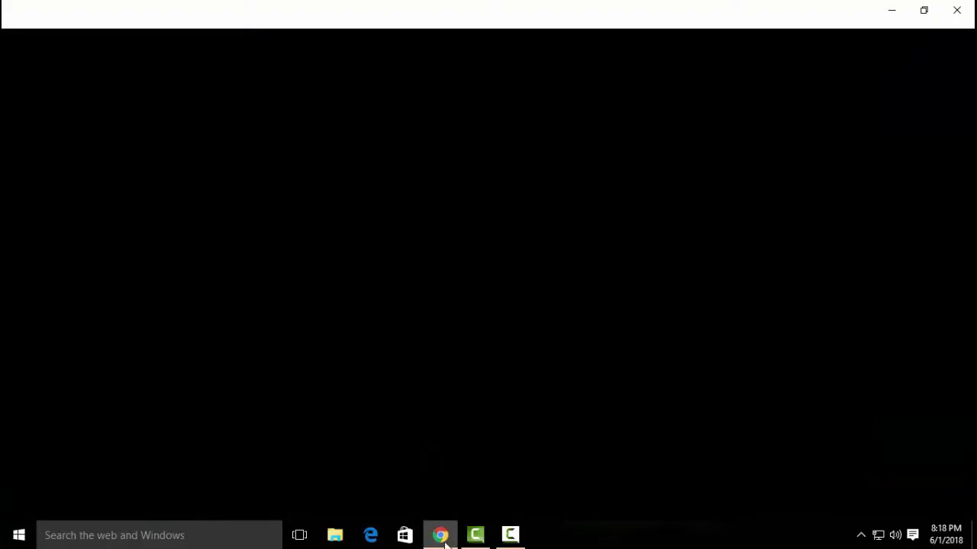
- Load the Payoneer registration page and reach the Sign Up form's Getting Started step
left_click(510, 536)
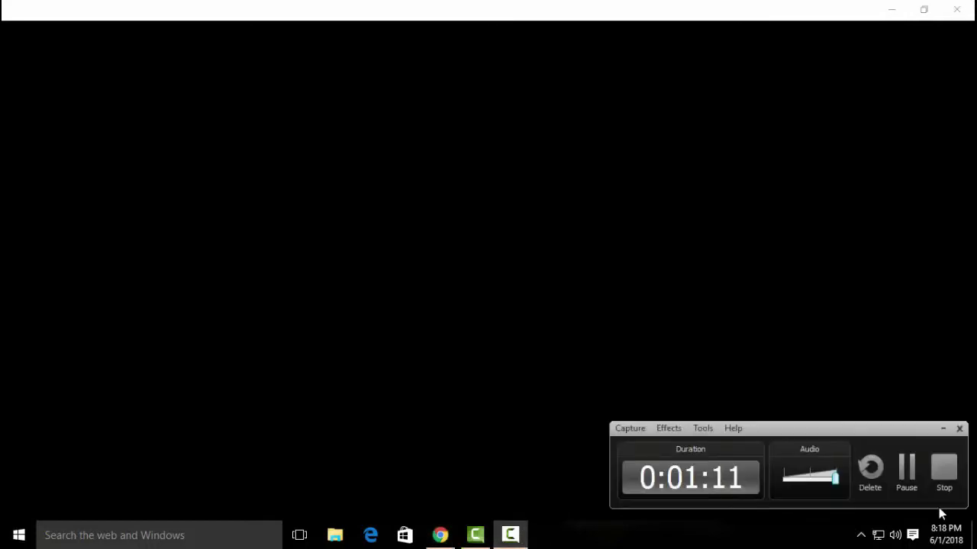
left_click(944, 467)
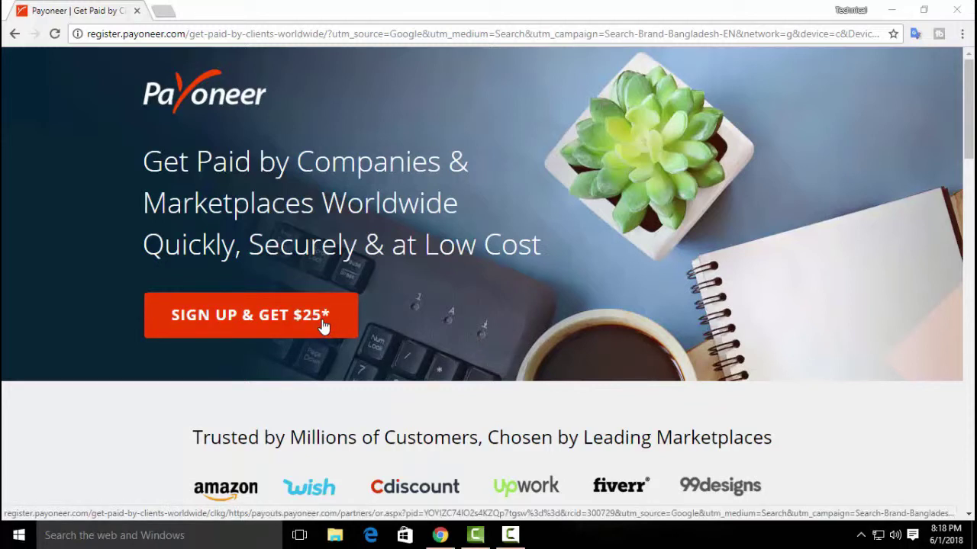
left_click(510, 535)
left_click(905, 466)
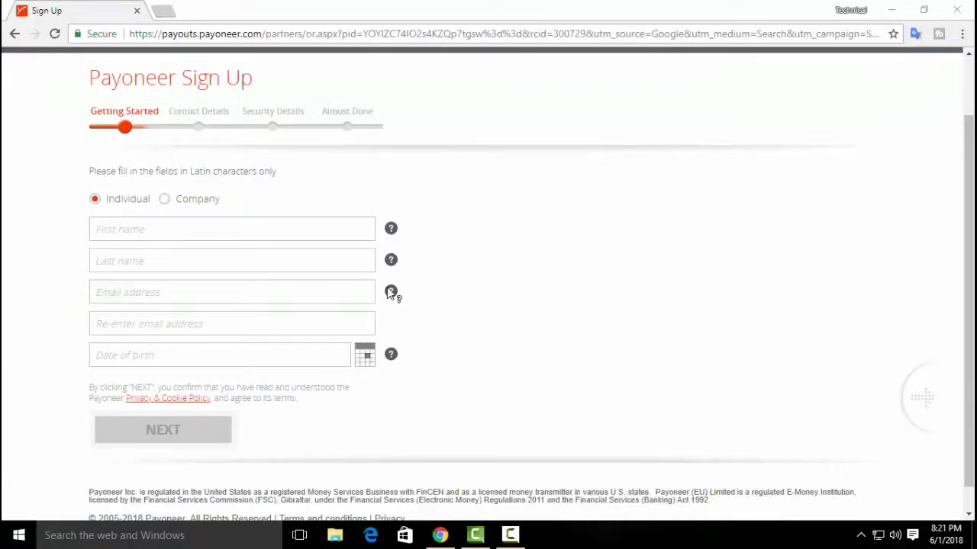
- Enter the applicant's first and last name
left_click(208, 226)
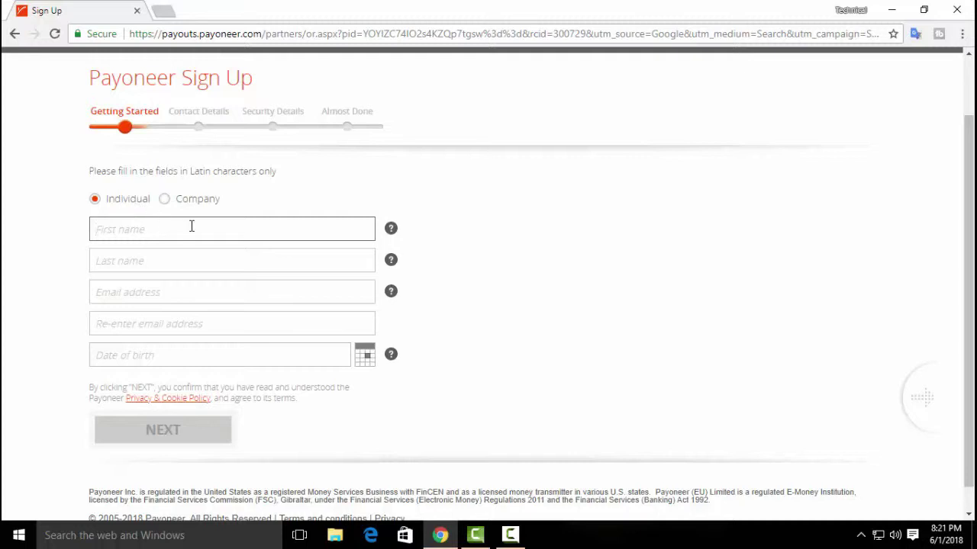
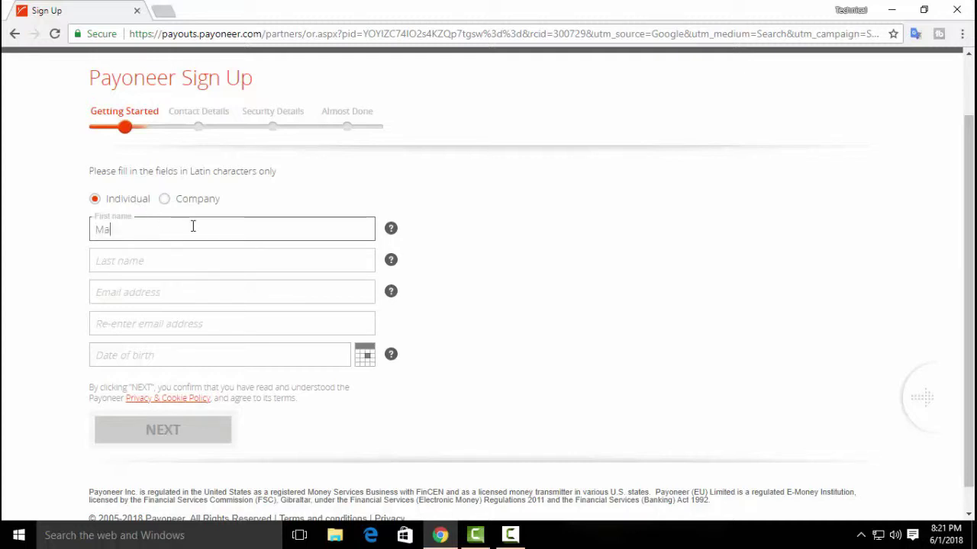
left_click(194, 263)
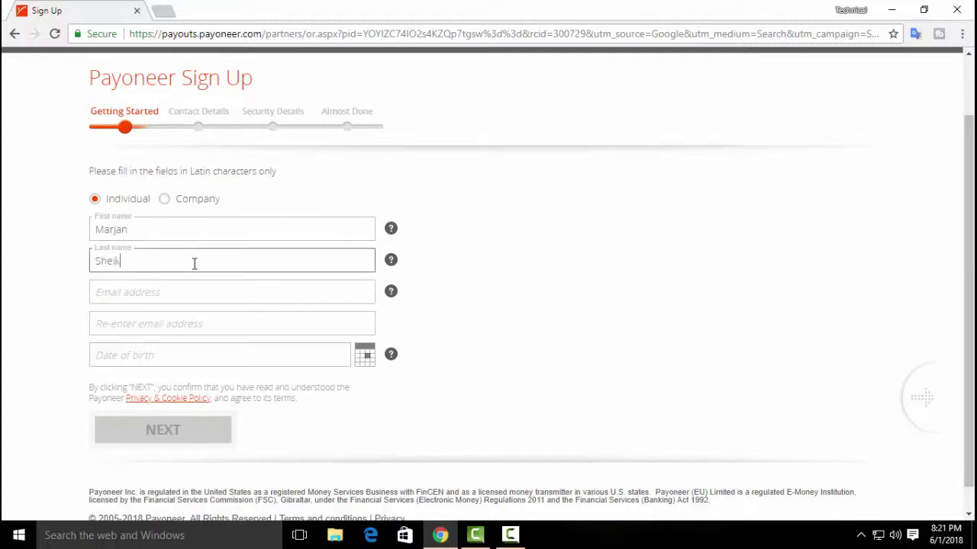
- Fill in the email address and continue to the Contact Details step
left_click(198, 292)
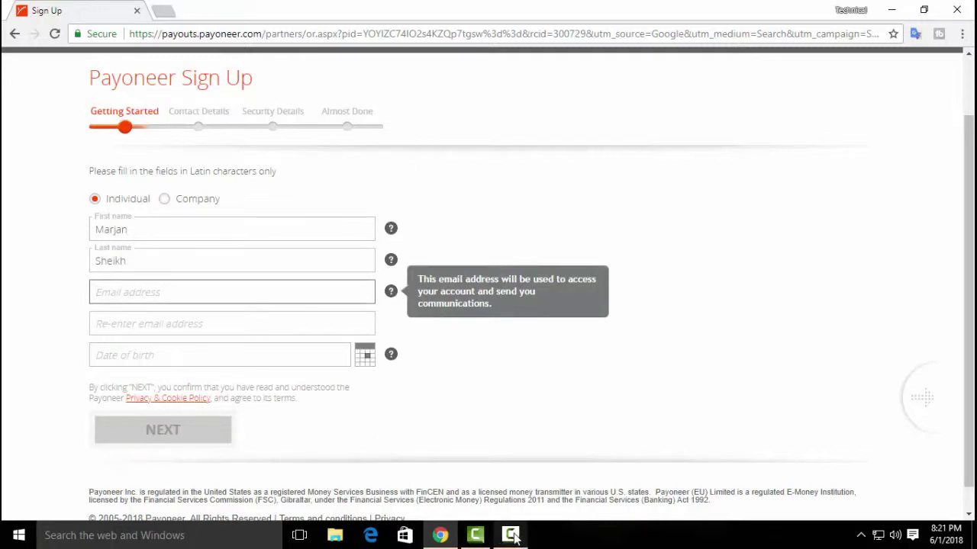
left_click(476, 532)
left_click(905, 464)
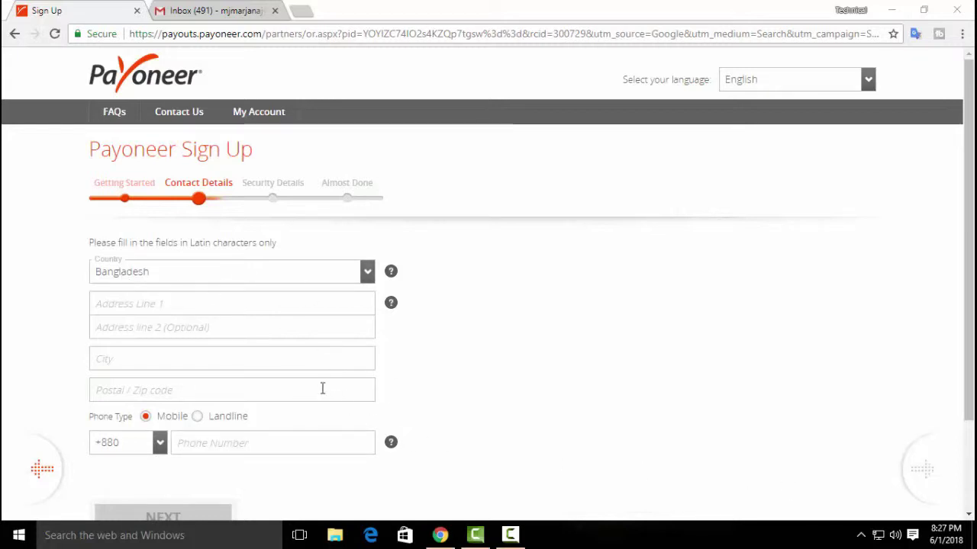
- Fill in the street address, postal code and phone number, then continue to Security Details
left_click(239, 304)
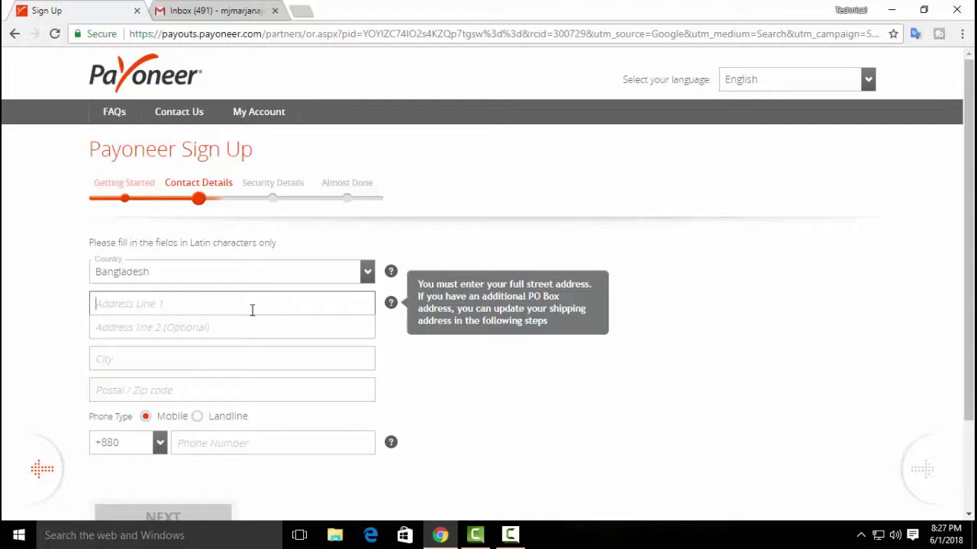
left_click(236, 390)
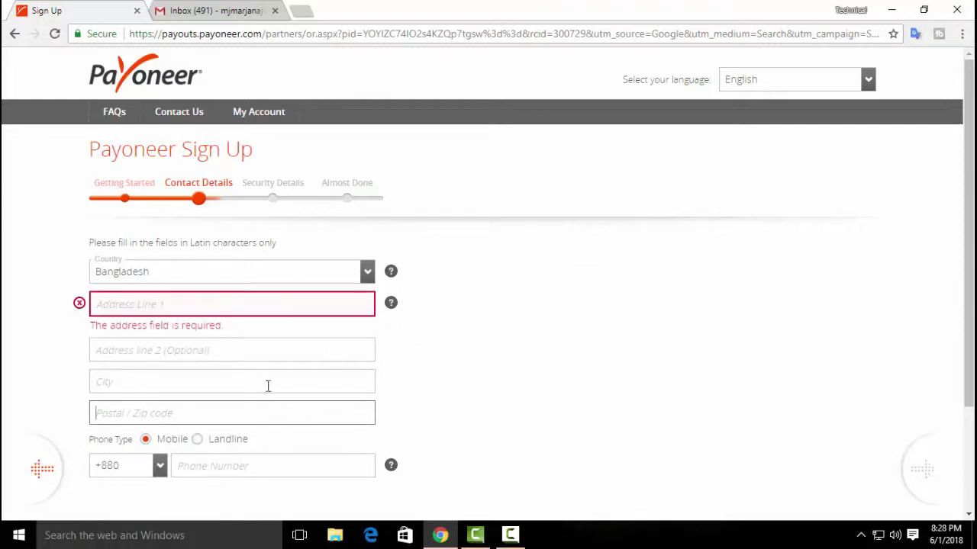
left_click(265, 462)
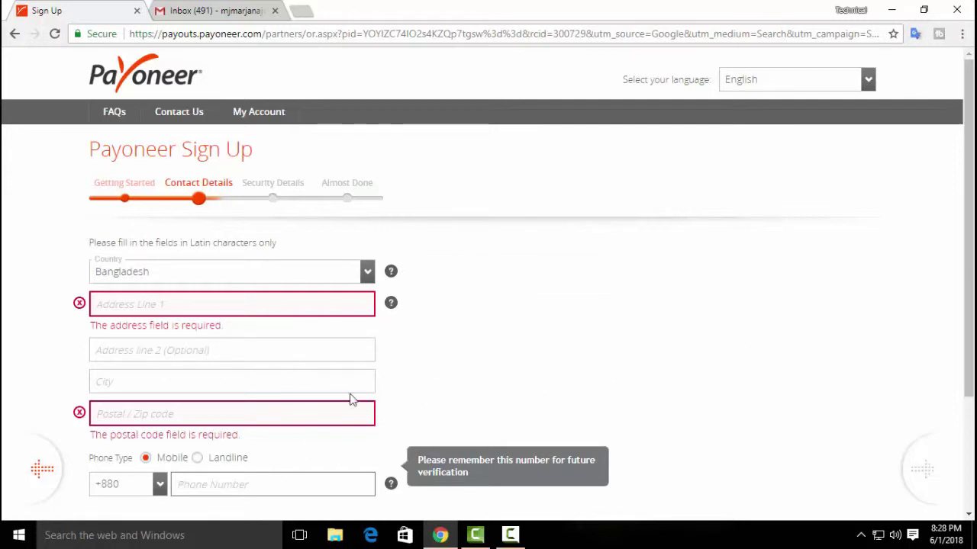
scroll(364, 431, "down", 2)
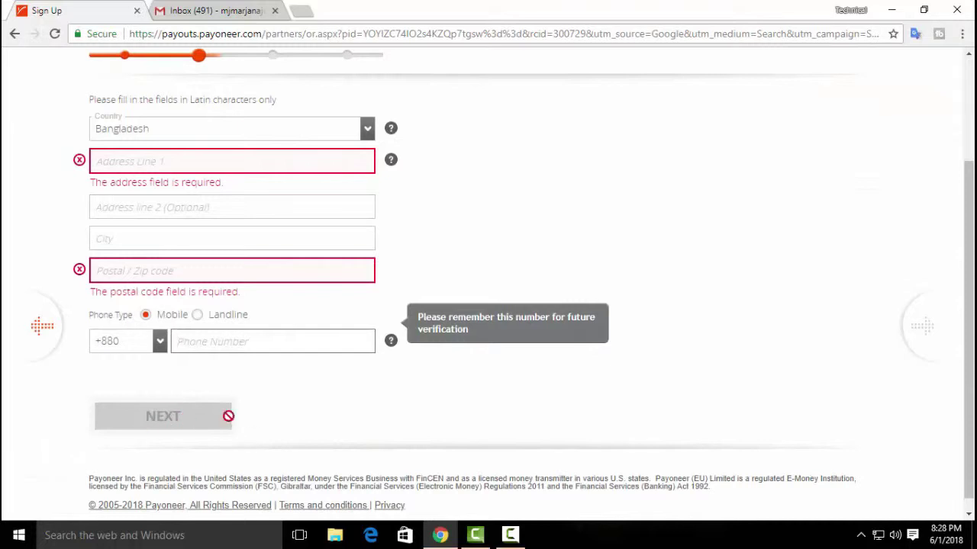
scroll(199, 418, "up", 1)
left_click(505, 536)
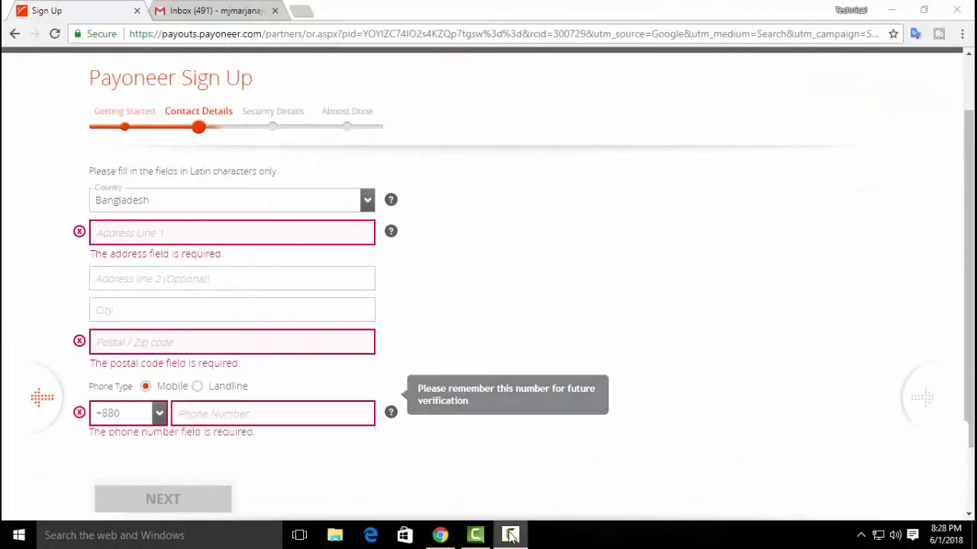
left_click(906, 472)
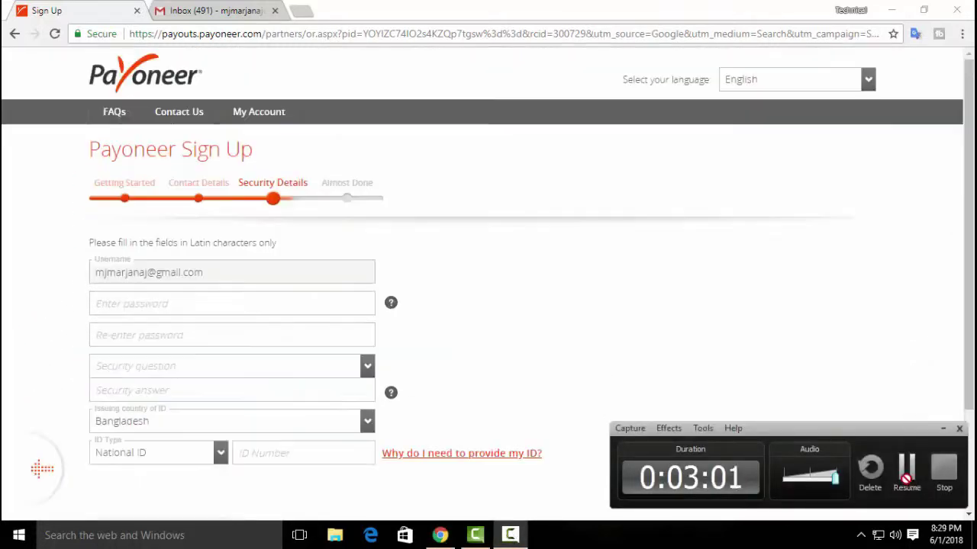
left_click(906, 470)
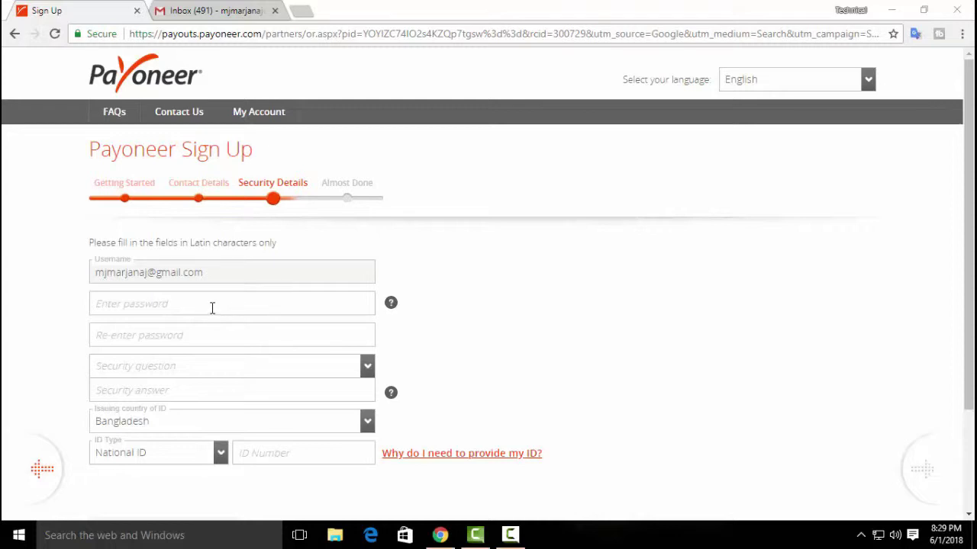
- Choose the wedding city security question and enter the security answer
left_click(246, 370)
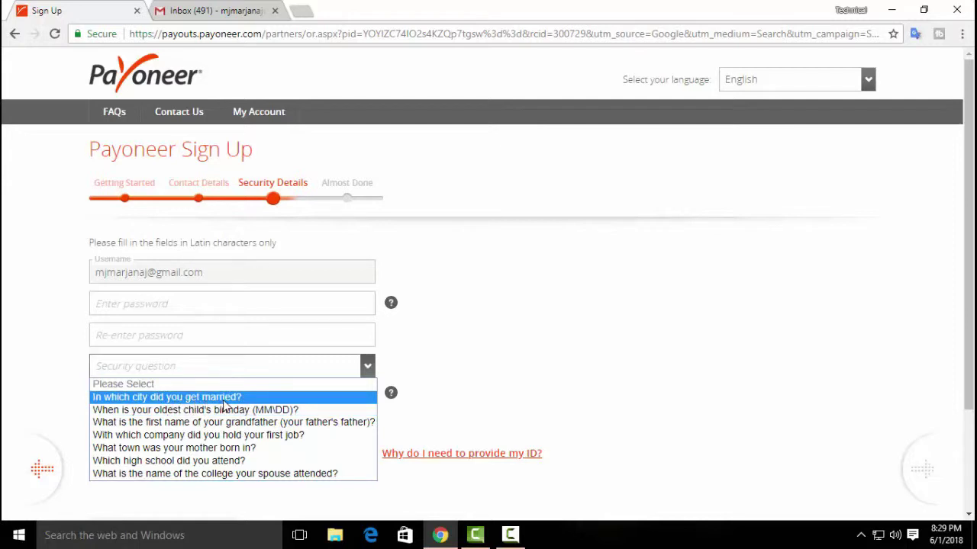
left_click(223, 400)
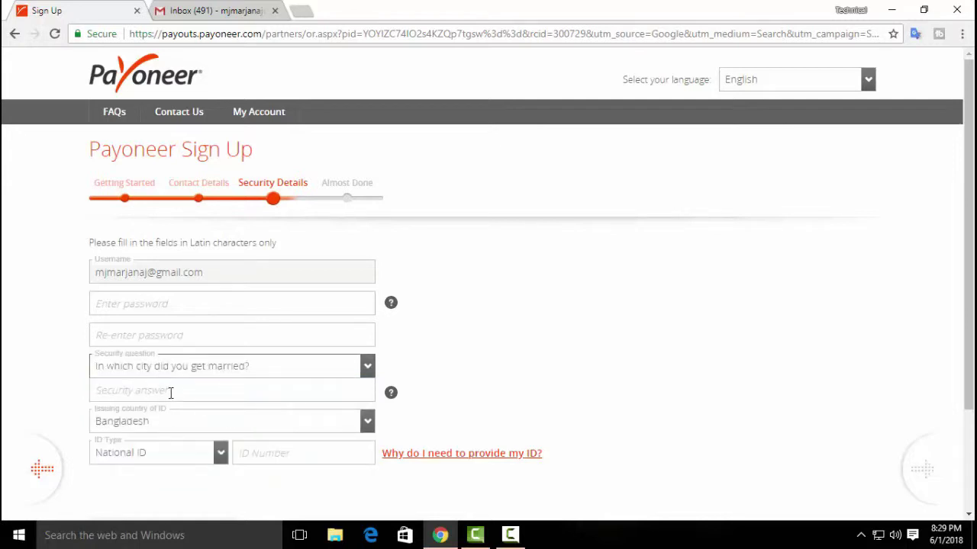
left_click(297, 388)
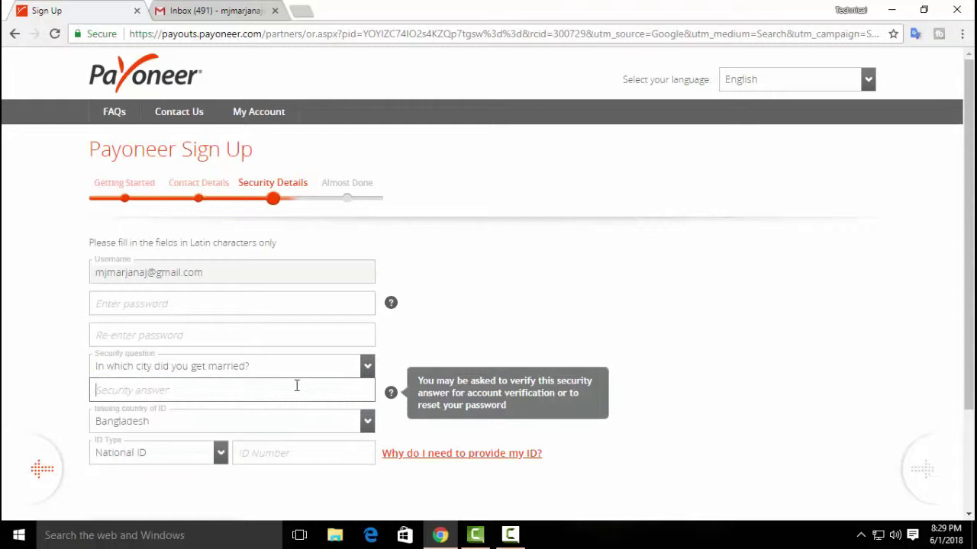
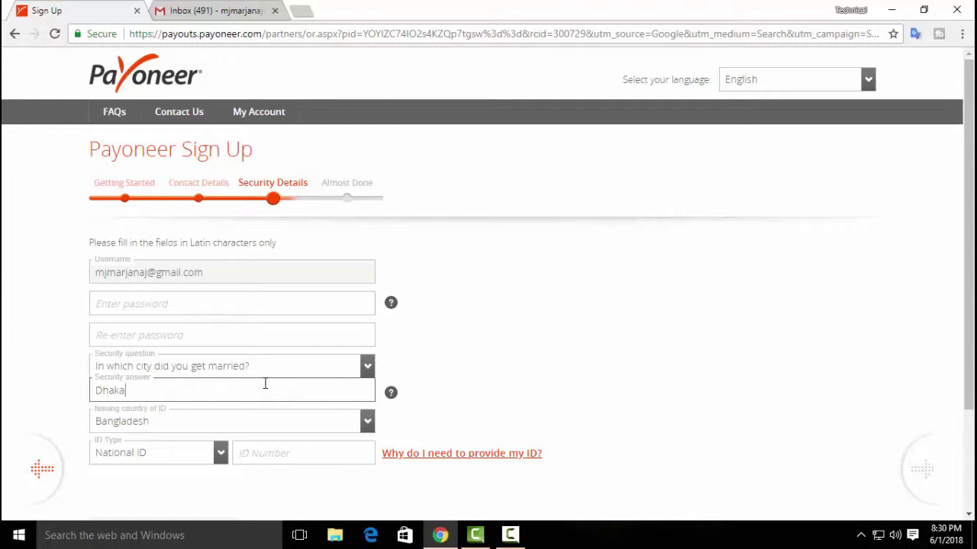
- Enter the ID number with ID type National ID and submit the application
left_click(273, 458)
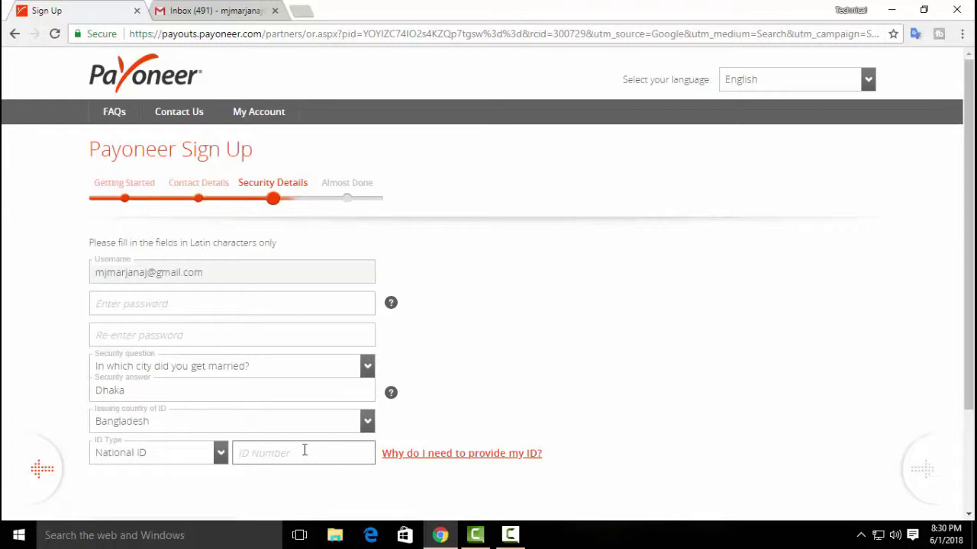
scroll(425, 459, "down", 2)
scroll(412, 427, "down", 1)
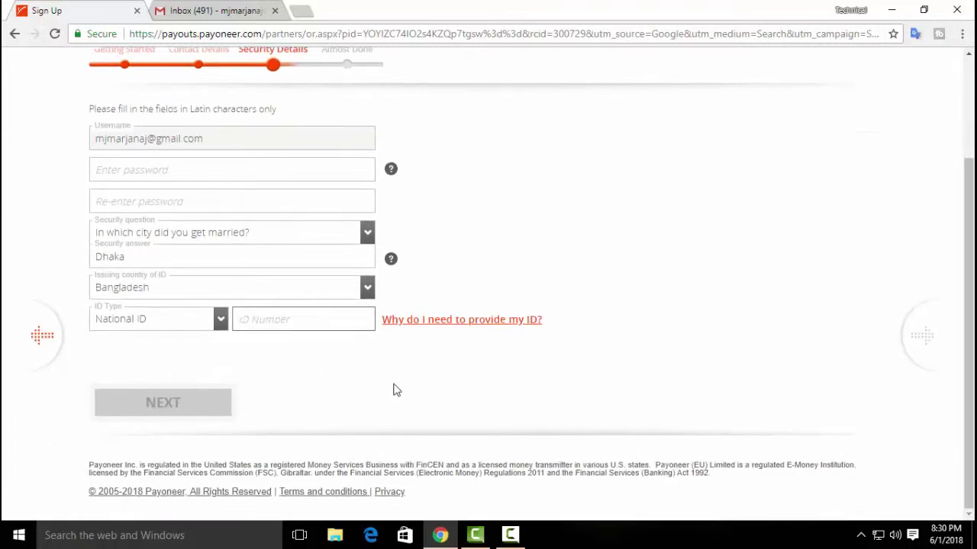
scroll(336, 401, "up", 1)
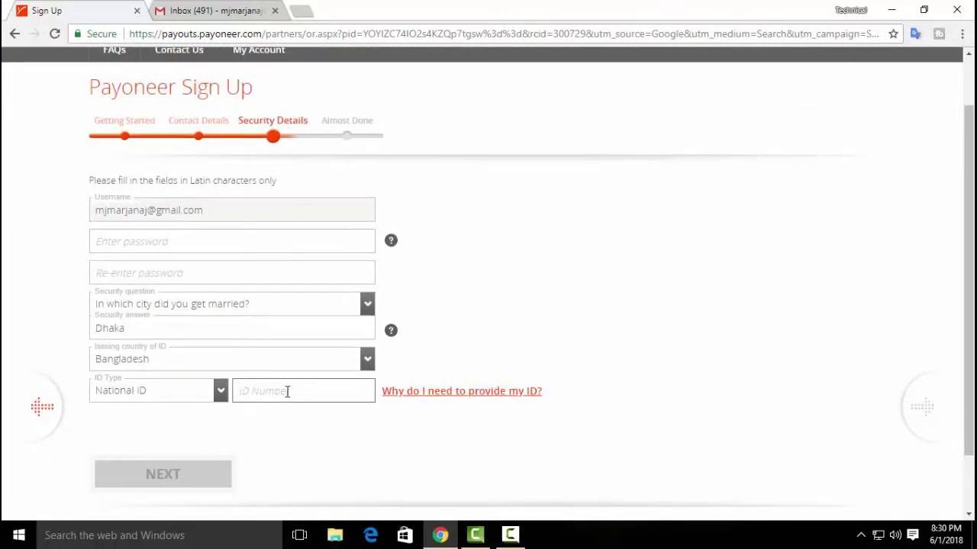
left_click(218, 398)
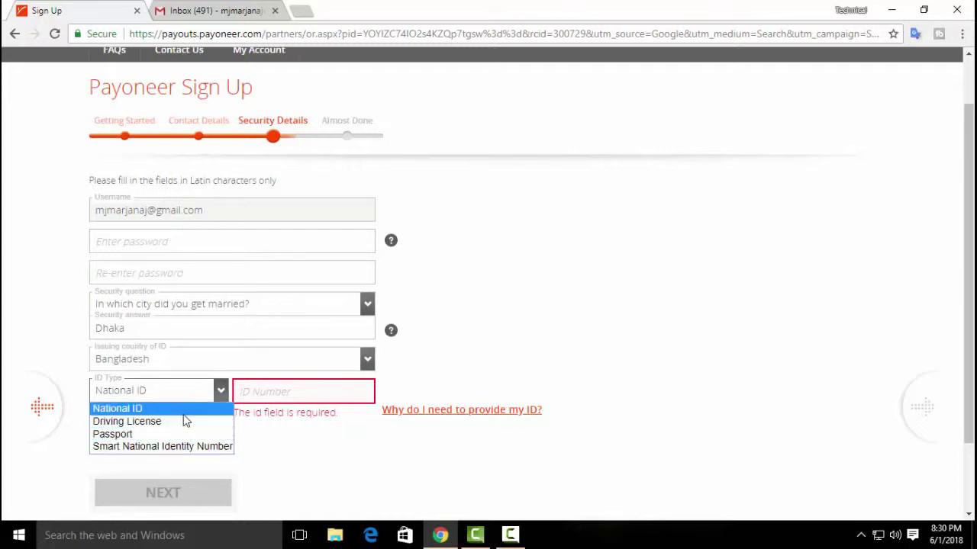
left_click(117, 408)
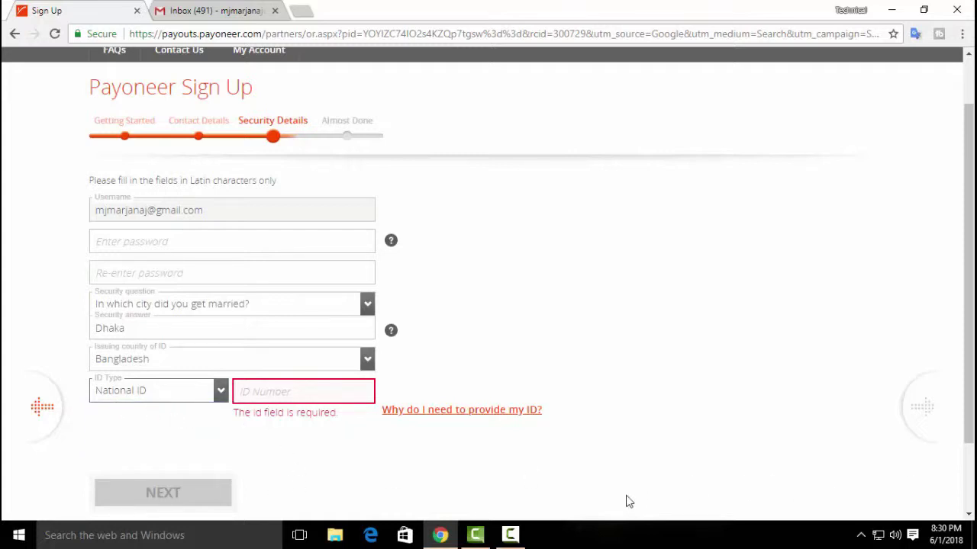
left_click(513, 536)
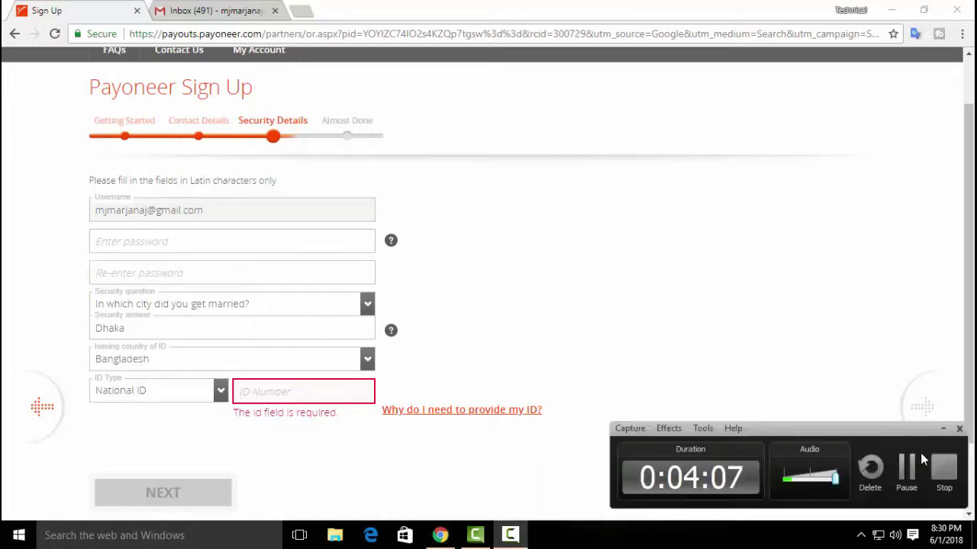
left_click(908, 470)
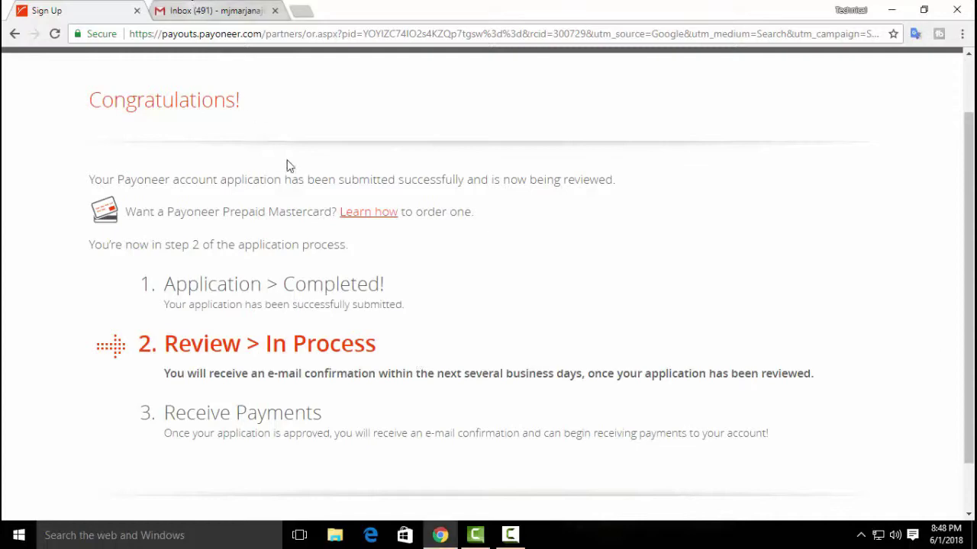
- Save the site password from the Gmail tab, then return to the Payoneer confirmation page
left_click(192, 12)
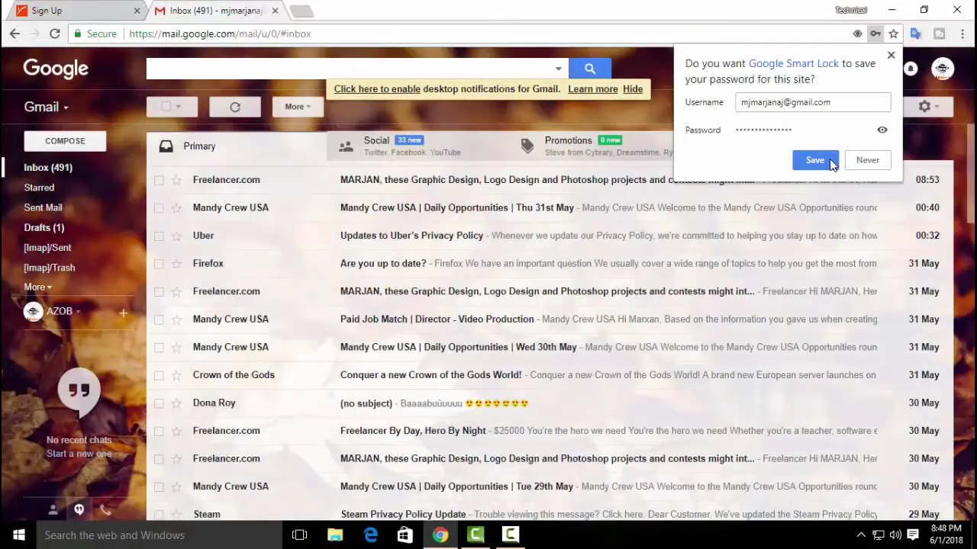
left_click(827, 162)
left_click(85, 10)
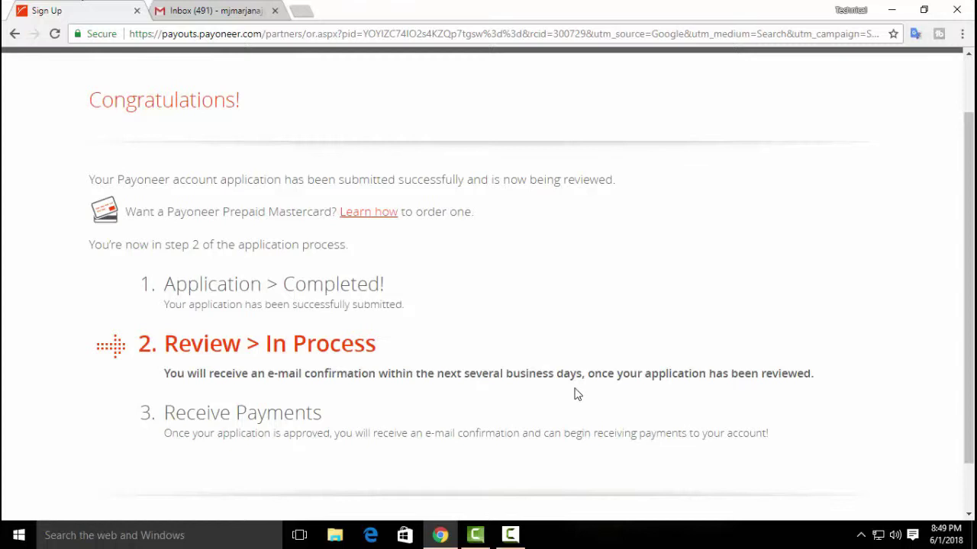
scroll(510, 360, "down", 1)
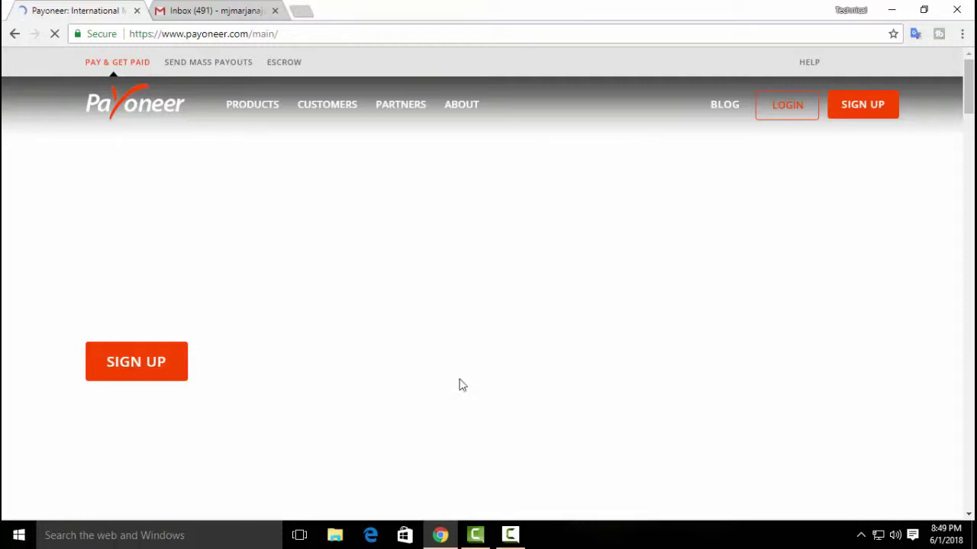
- Dismiss the Smart Lock save-password popup on the loaded Payoneer home page
mouse_move(523, 526)
left_click(214, 10)
left_click(106, 10)
left_click(517, 536)
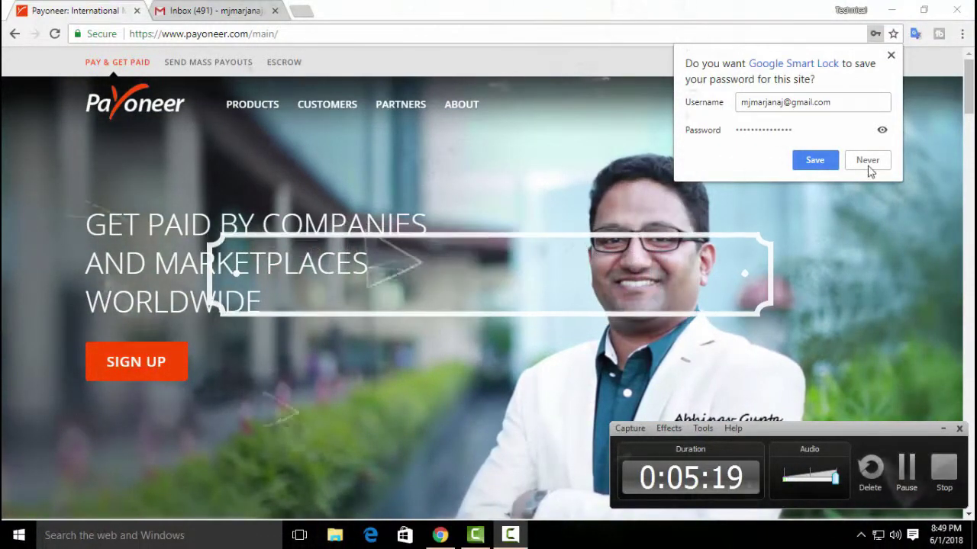
left_click(888, 54)
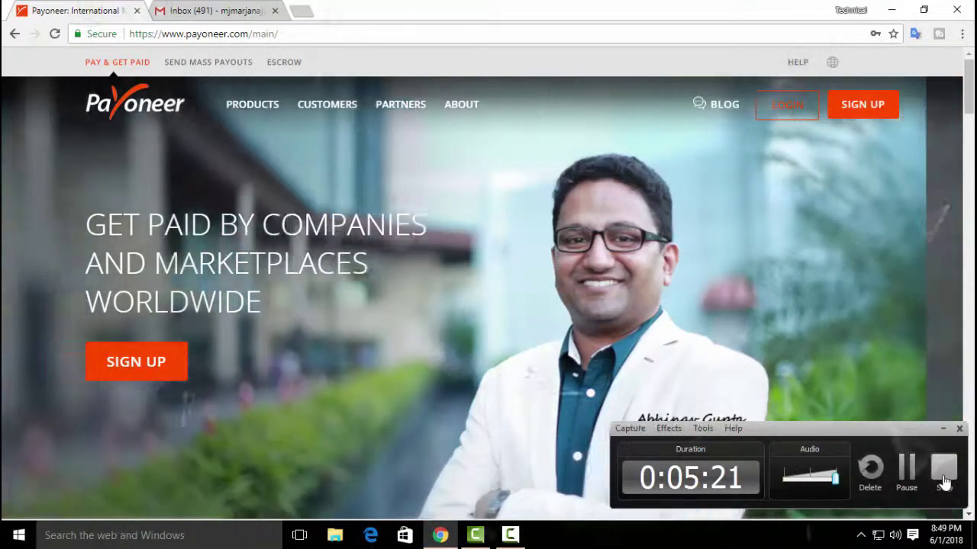